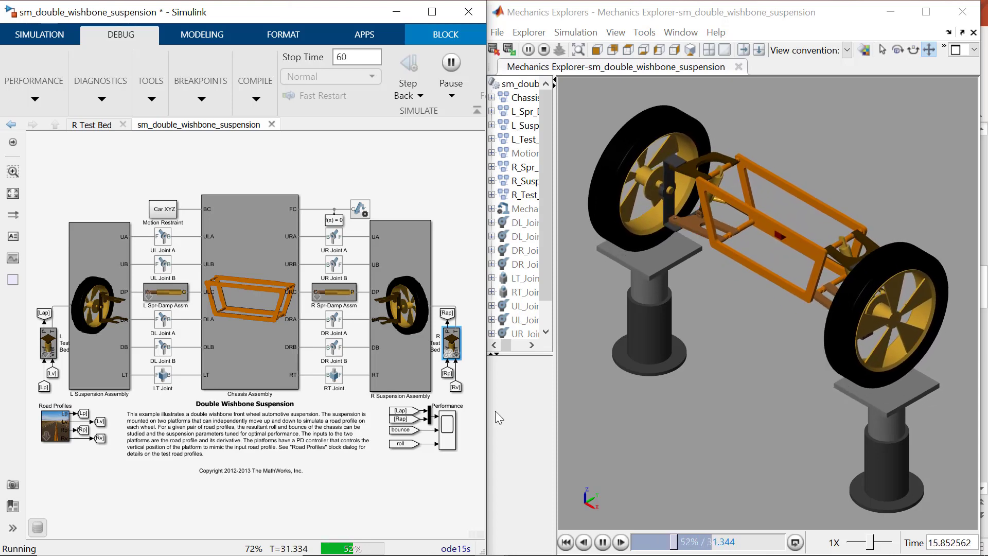
# Open the Performance scope and widen its window to follow the road, bounce and roll plots.
pyautogui.doubleClick(448, 431)
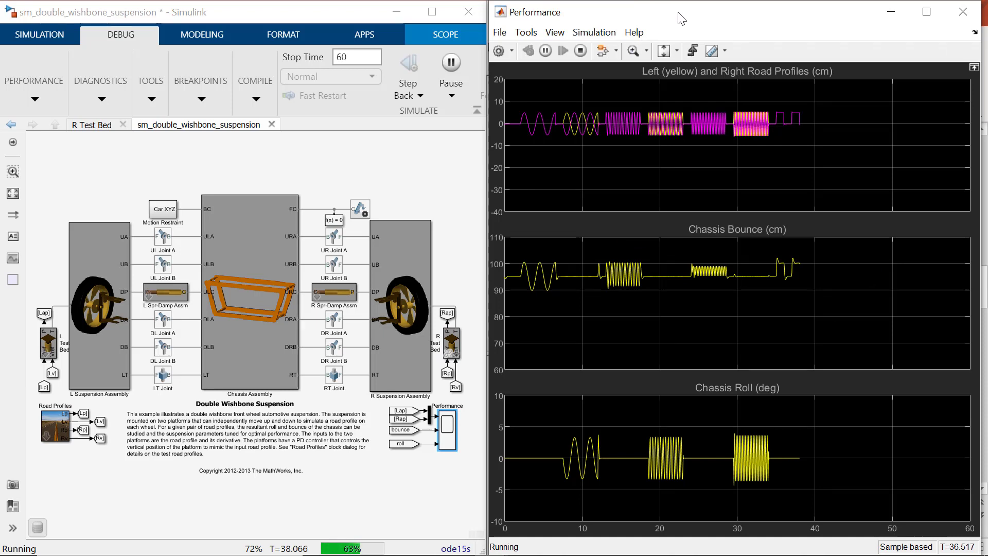
pyautogui.moveTo(978, 126); pyautogui.dragTo(981, 130)
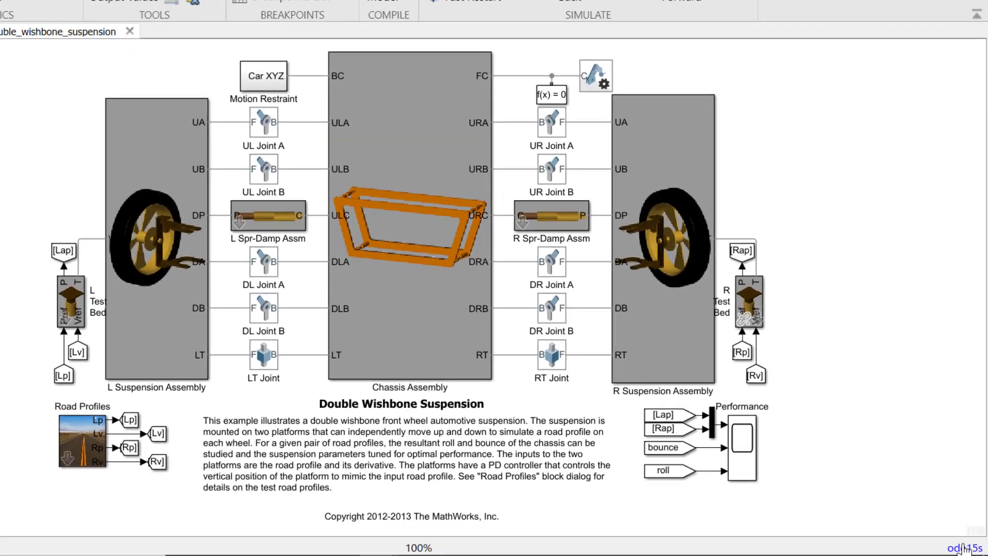
# Show the ode15s solver information, then launch the Solver Profiler for sm_double_wishbone_suspension maximized.
pyautogui.click(968, 548)
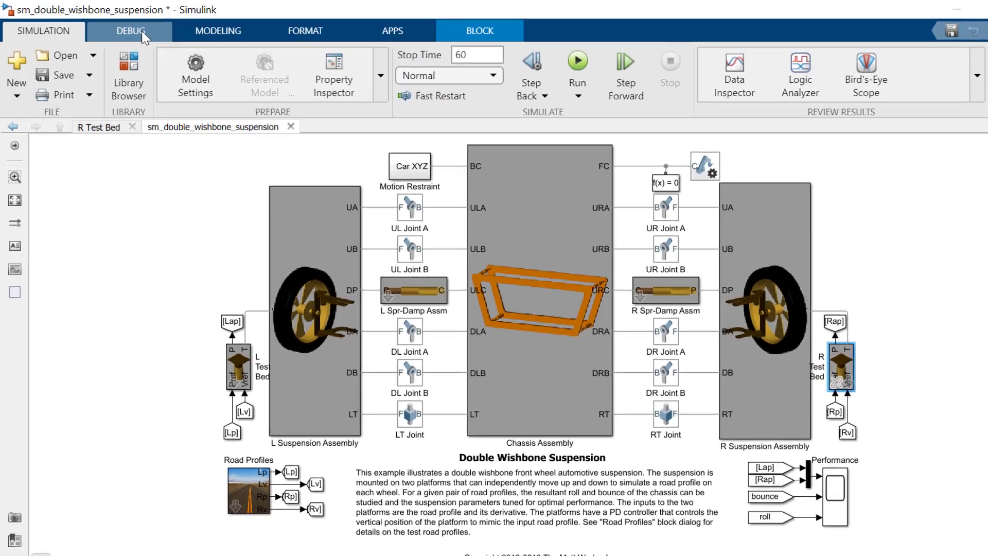
pyautogui.click(133, 36)
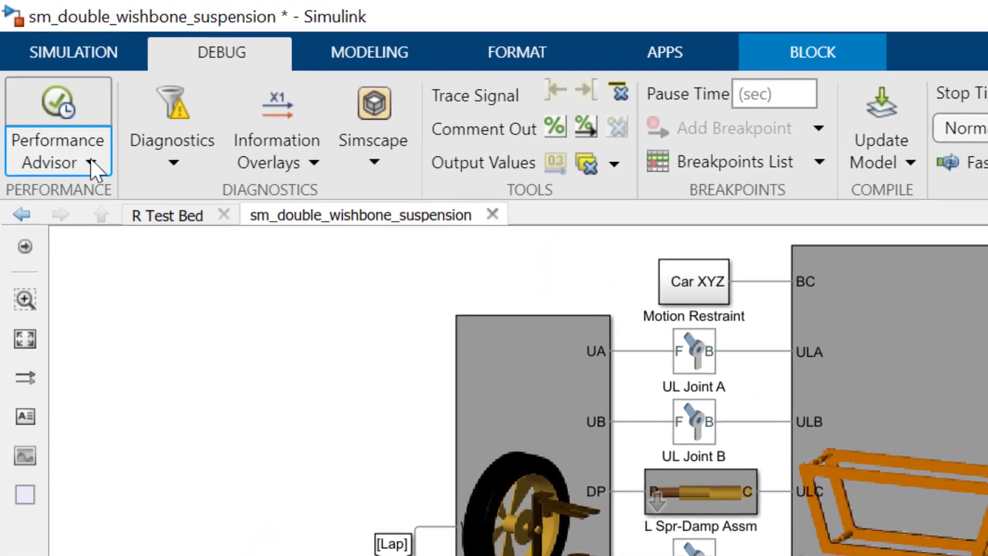
pyautogui.click(65, 114)
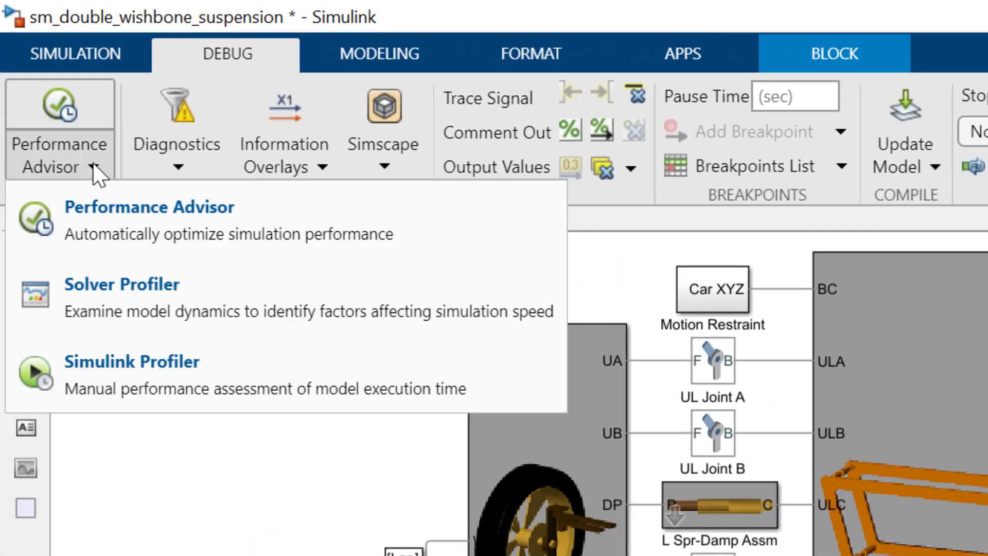
pyautogui.click(150, 304)
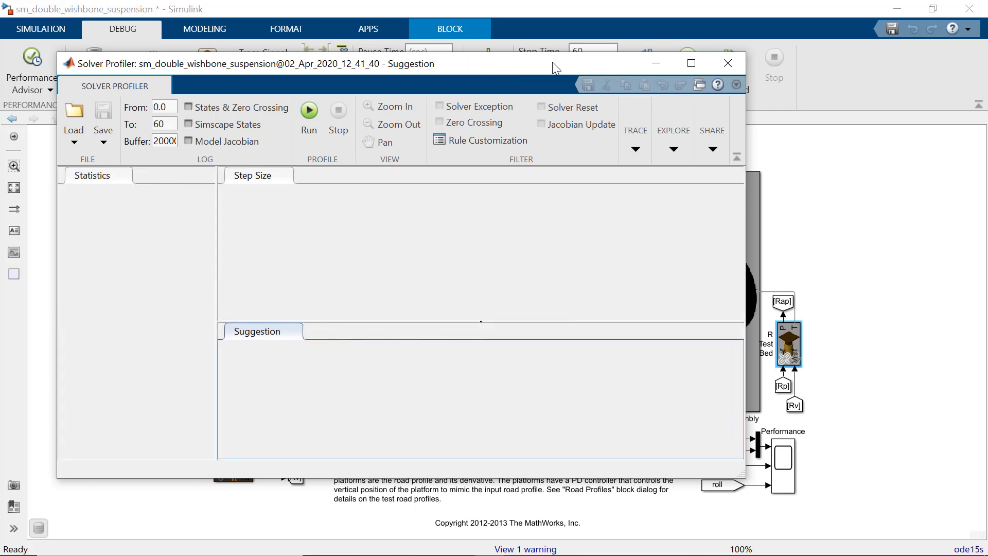
pyautogui.click(693, 63)
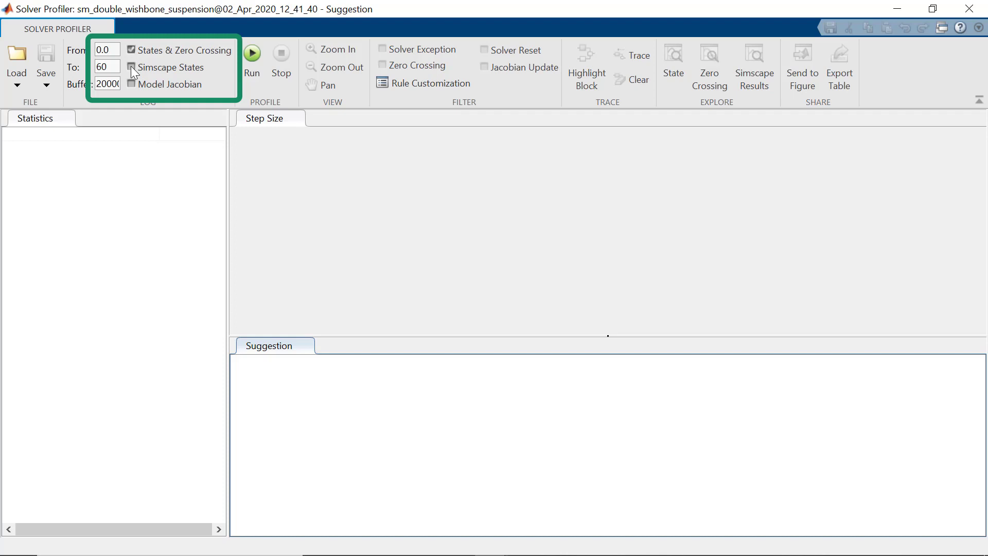
# Run profiling until it reports 32813 steps, 2088 zero crossings and 160.10 s run time.
pyautogui.click(253, 53)
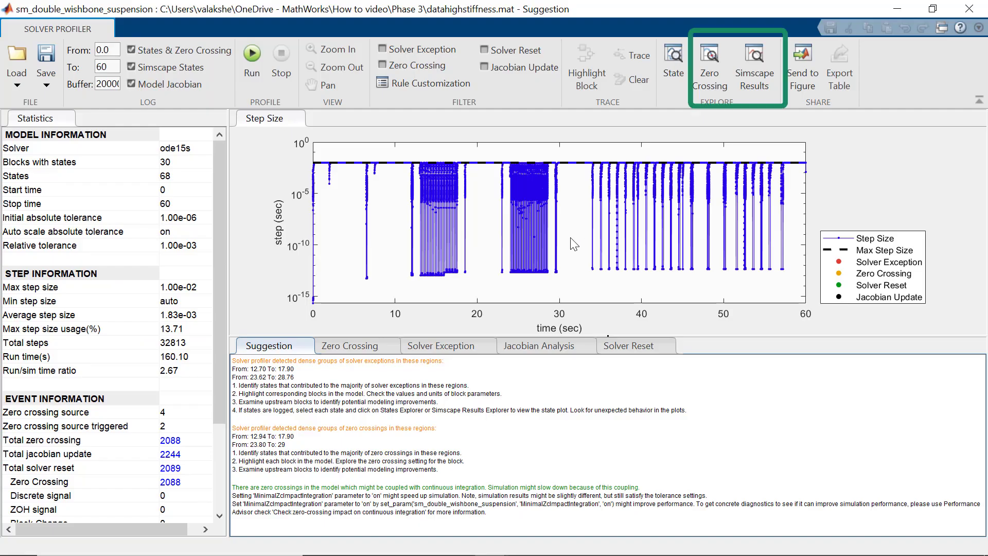
# Open the Zero Crossing Explorer full-screen and zoom to 23.6–25.3 s on R_Test_Bed.Hard_Stop.zc_1.
pyautogui.click(700, 60)
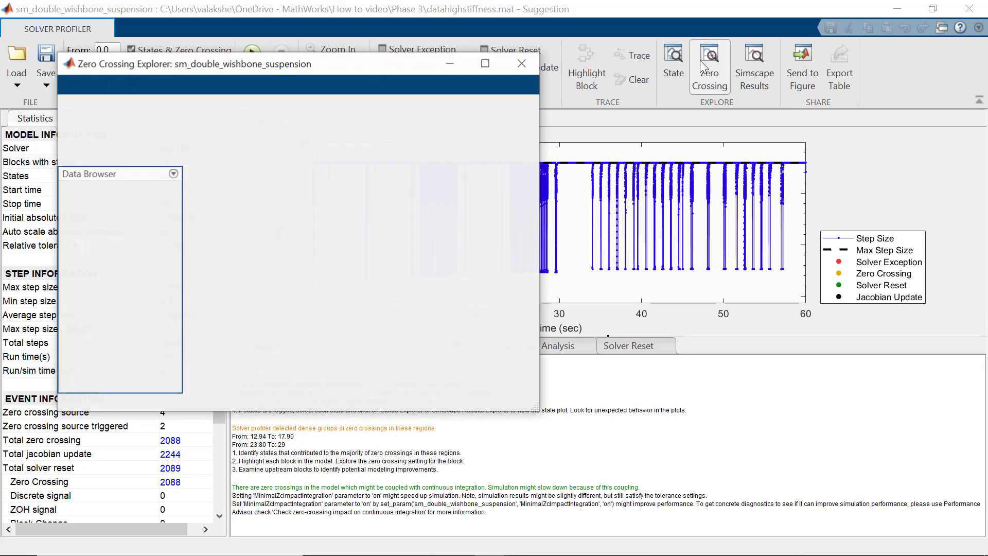
pyautogui.click(486, 63)
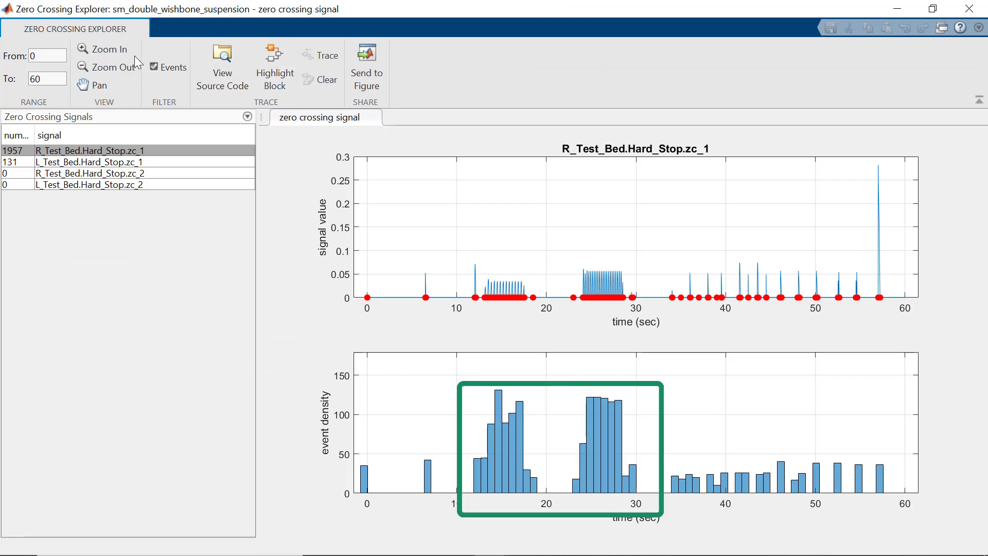
pyautogui.click(106, 52)
pyautogui.moveTo(579, 288)
pyautogui.mouseDown()
pyautogui.moveTo(595, 310)
pyautogui.moveTo(576, 299)
pyautogui.mouseUp()
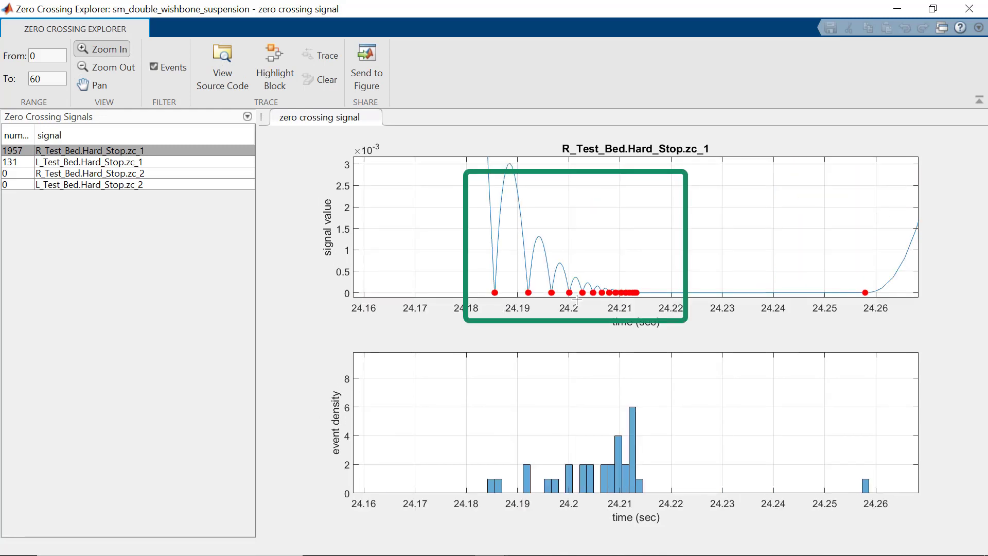
# Inspect the R Test Bed Hard Stop force f in maximized Simscape Results, zoomed to a short time range.
pyautogui.click(897, 10)
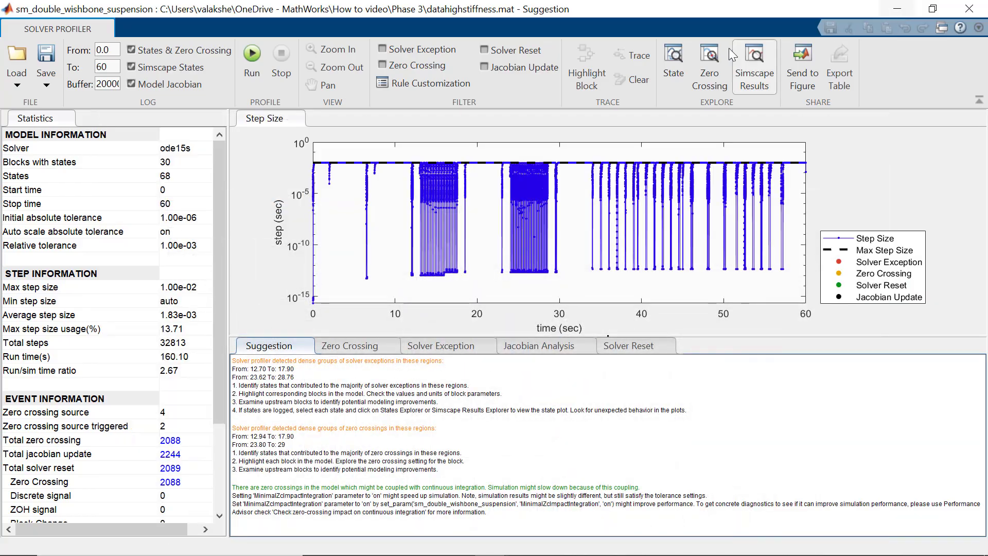
pyautogui.click(766, 66)
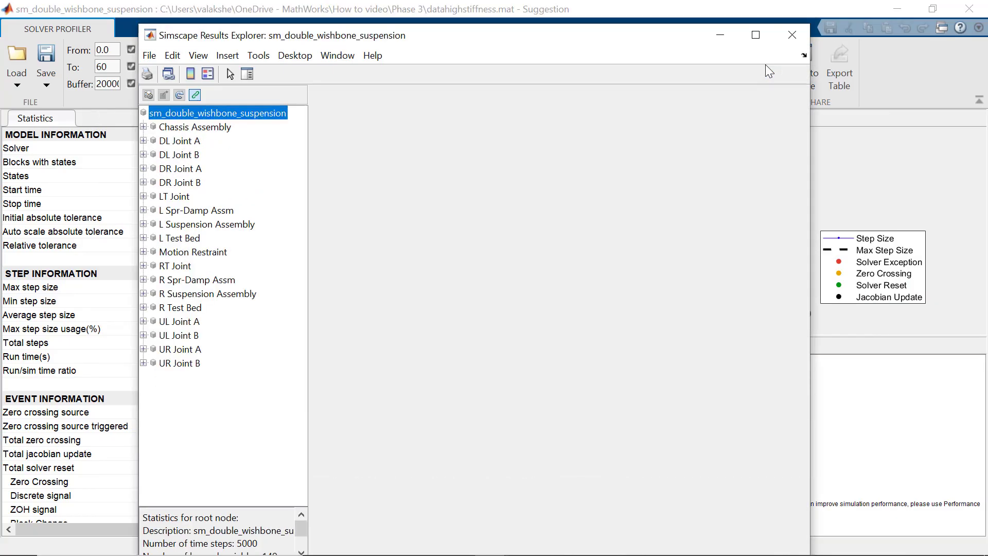
pyautogui.click(756, 34)
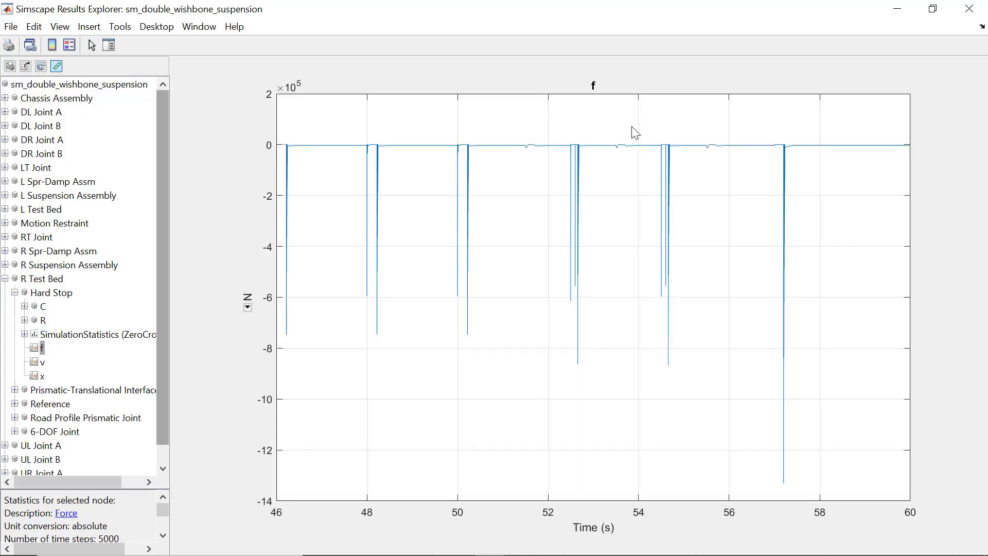
pyautogui.moveTo(657, 143); pyautogui.dragTo(676, 160)
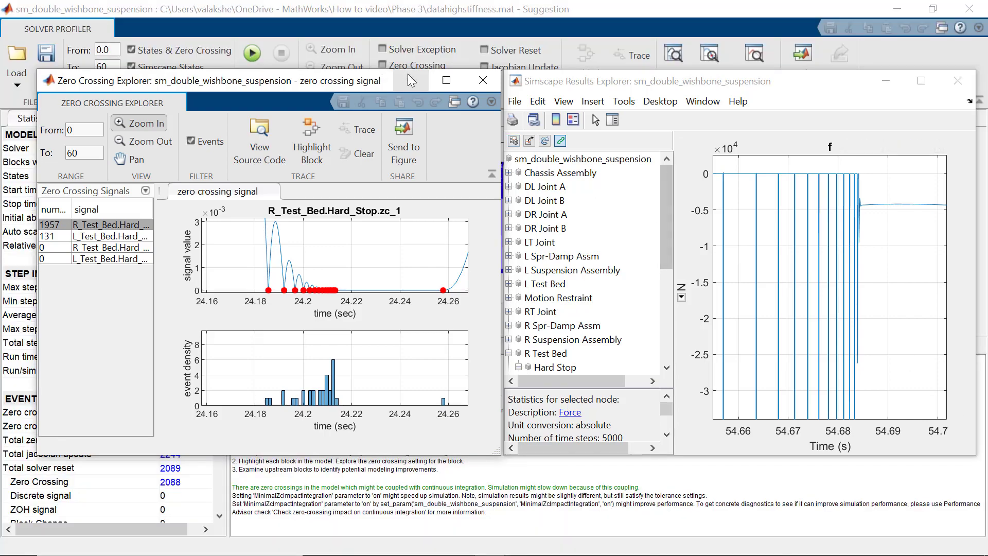
pyautogui.click(410, 81)
# Highlight the R Test Bed/Hard Stop block (1957 zero crossings) in the model diagram.
pyautogui.click(886, 81)
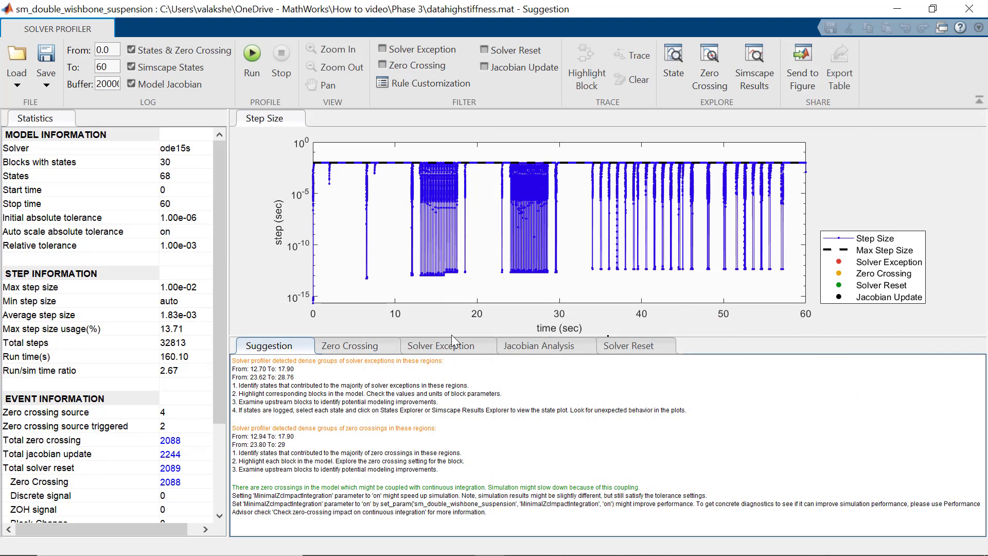
pyautogui.click(378, 347)
pyautogui.click(310, 378)
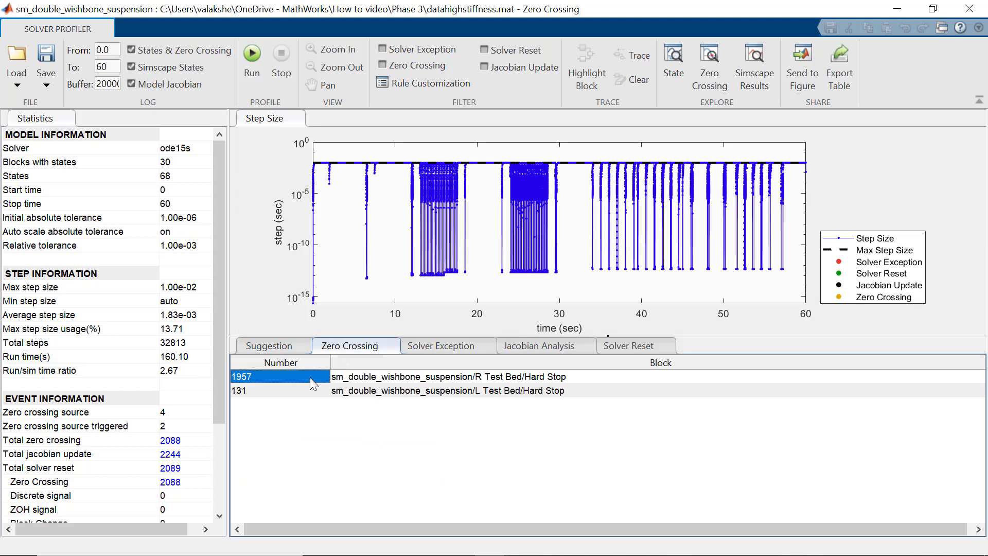
pyautogui.click(575, 76)
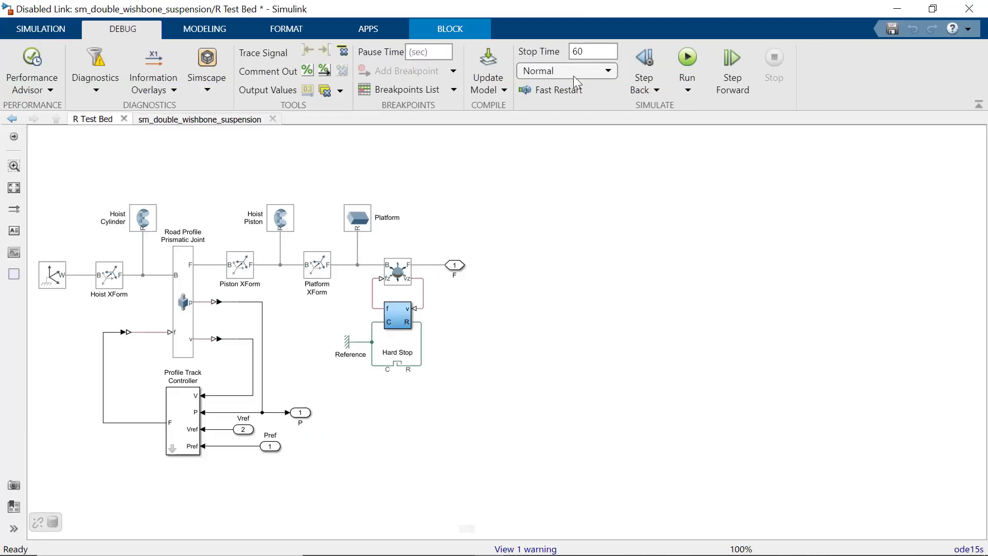
pyautogui.click(78, 193)
pyautogui.click(14, 188)
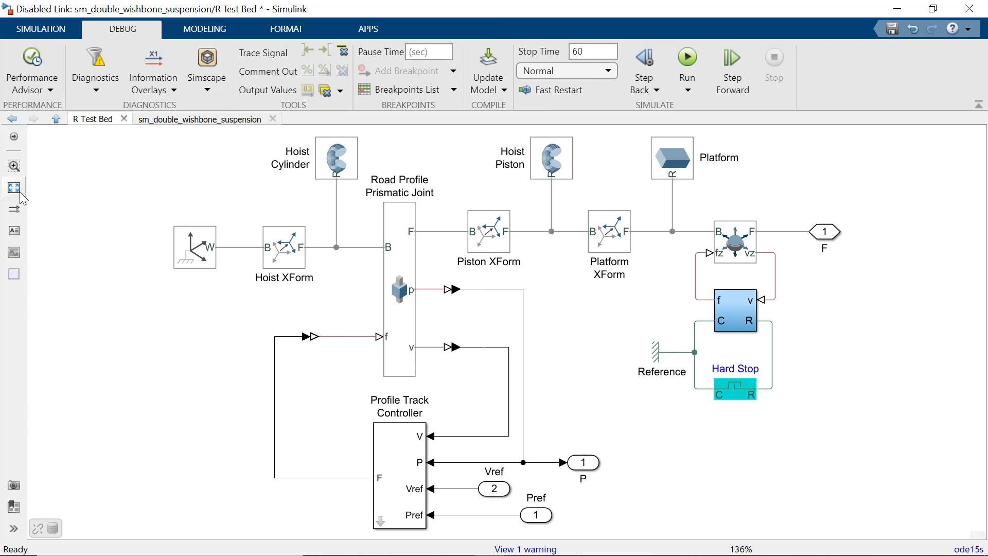
pyautogui.click(736, 391)
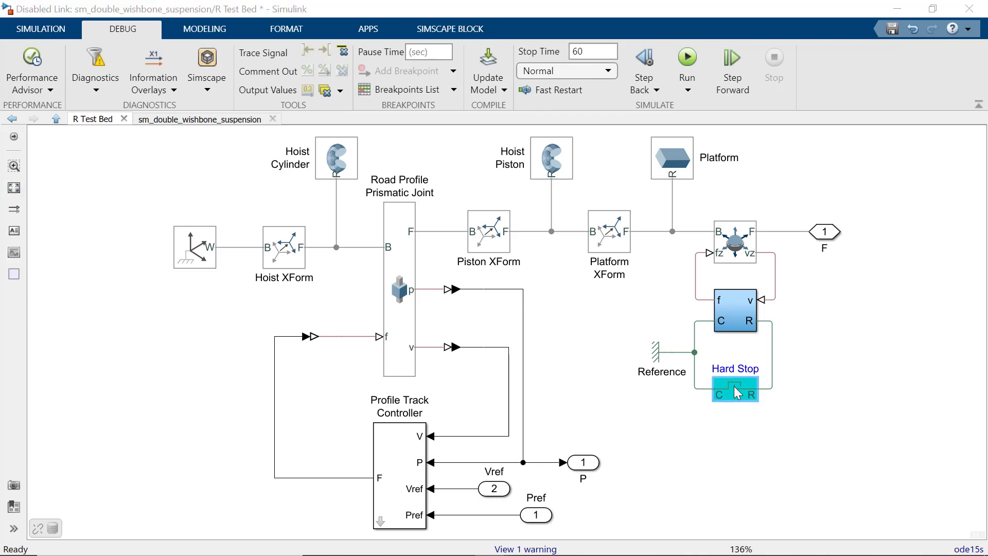
# Set the Hard Stop's upper-bound contact stiffness from 2e10 to 2e6 N/m.
pyautogui.doubleClick(734, 386)
pyautogui.scroll(-3, 699, 407)
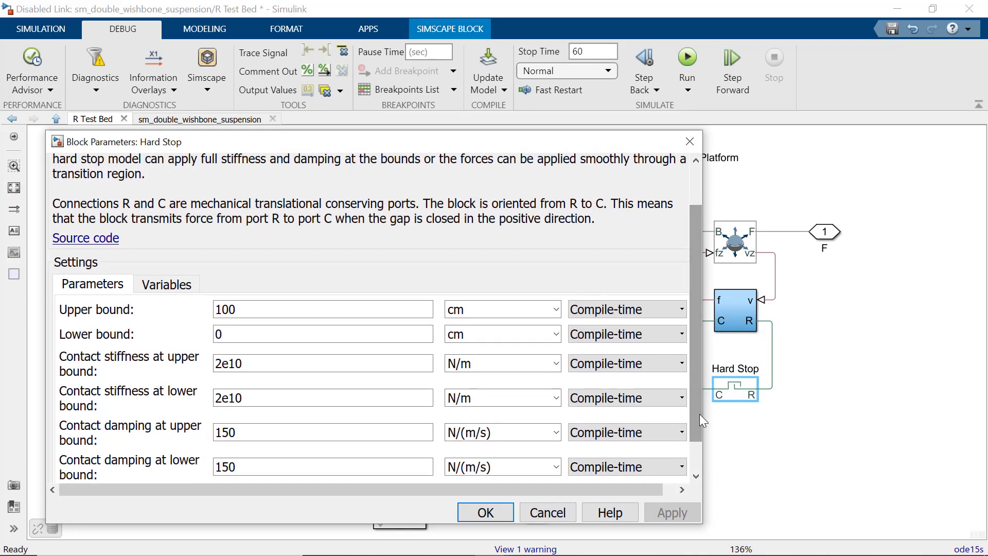
pyautogui.doubleClick(312, 365)
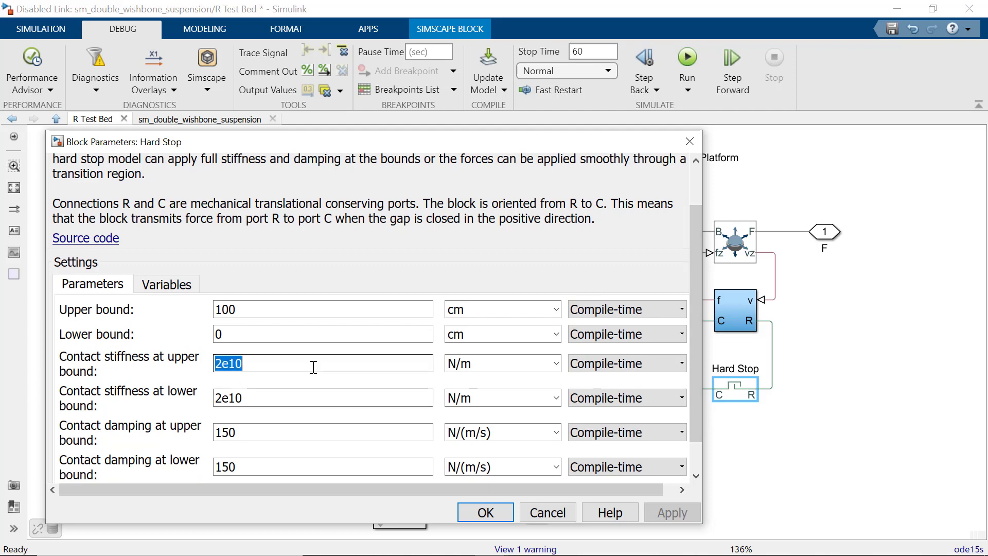
pyautogui.write('2e6')
pyautogui.click(274, 399)
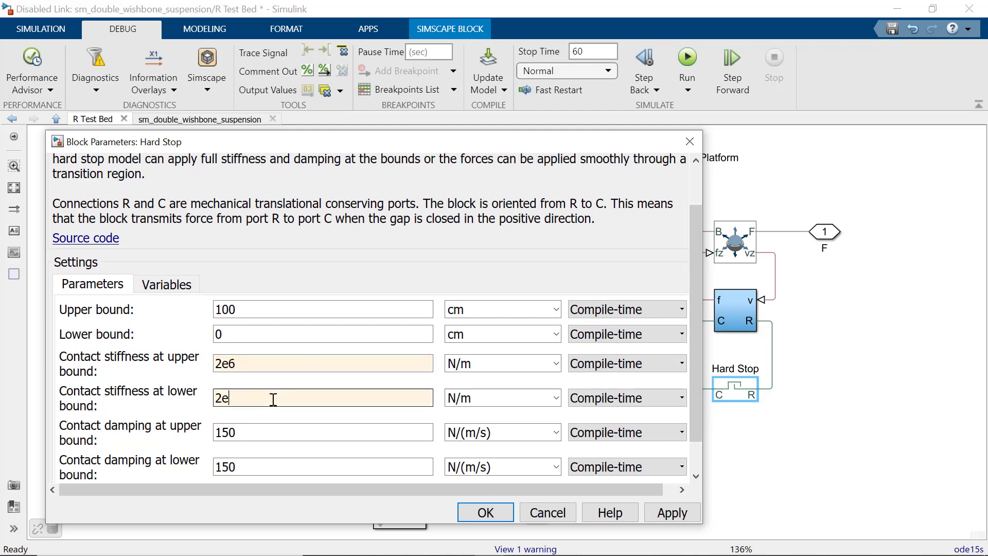
# Change the lower-bound contact stiffness to 2e6 N/m and apply the new values.
pyautogui.write('6')
pyautogui.click(672, 512)
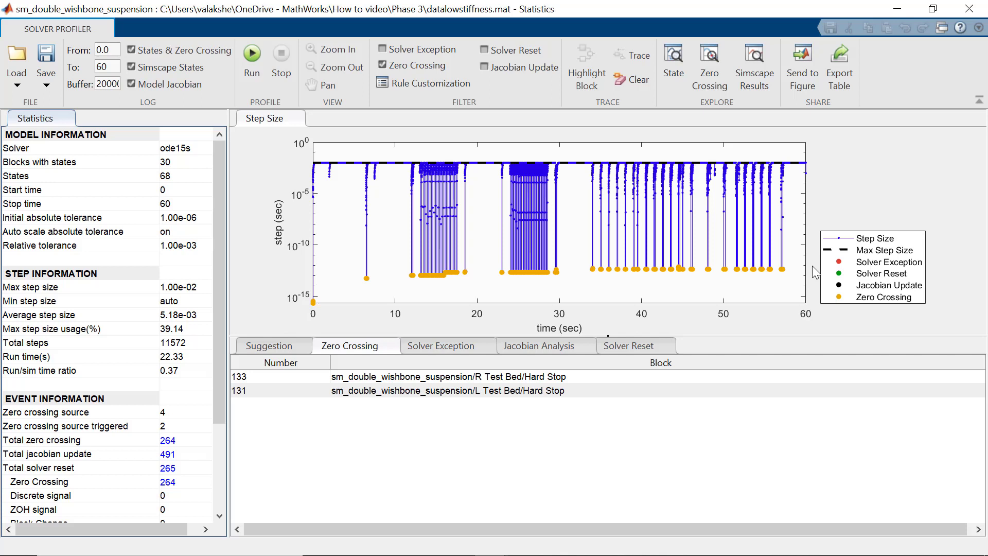
# Plot Solver Exception, Solver Reset and Jacobian Update markers, and enable the Custom Rule.
pyautogui.click(382, 50)
pyautogui.click(484, 50)
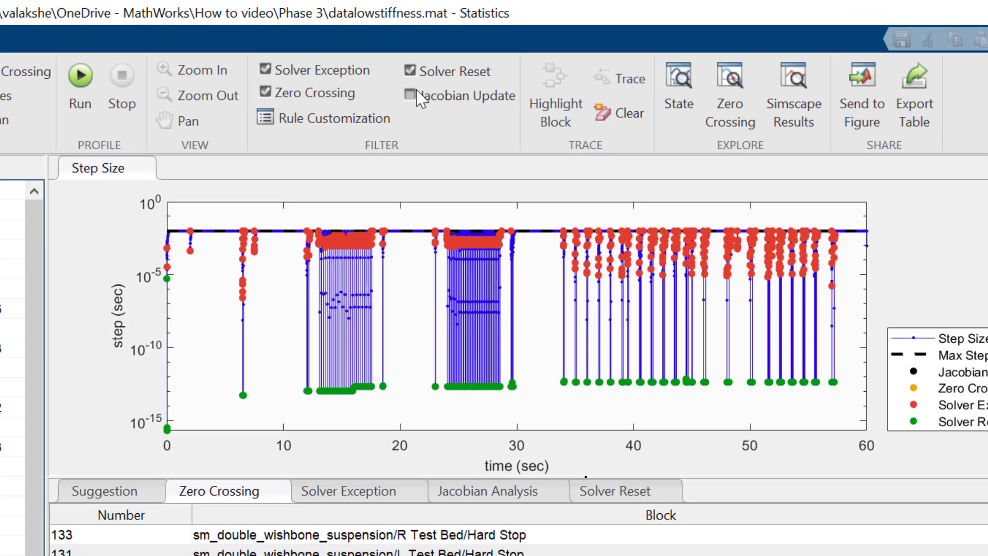
pyautogui.click(418, 96)
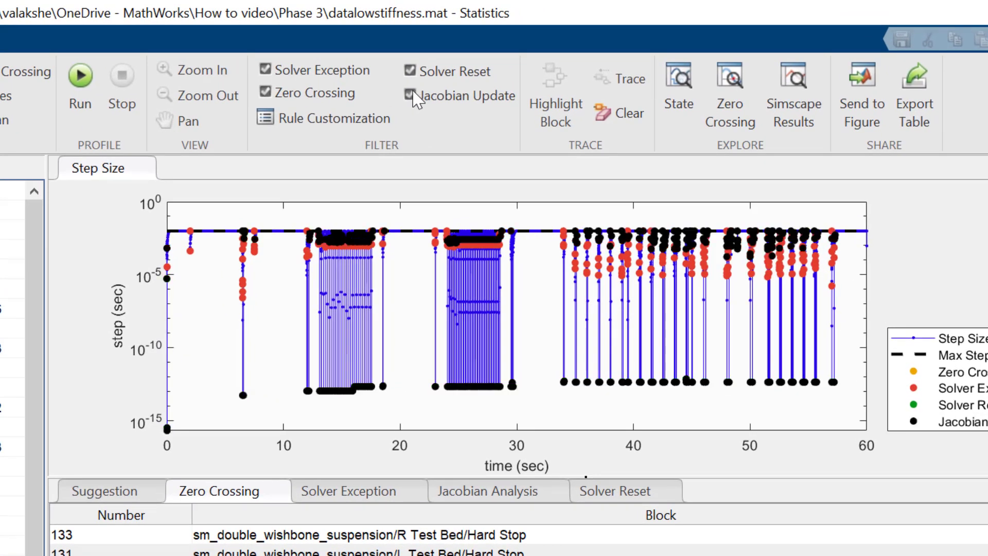
pyautogui.click(363, 112)
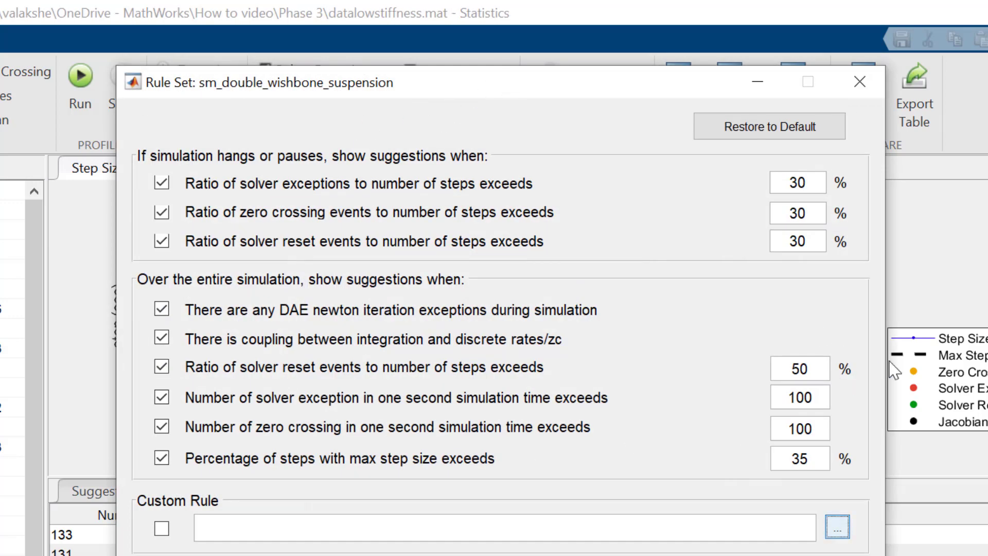
pyautogui.click(161, 529)
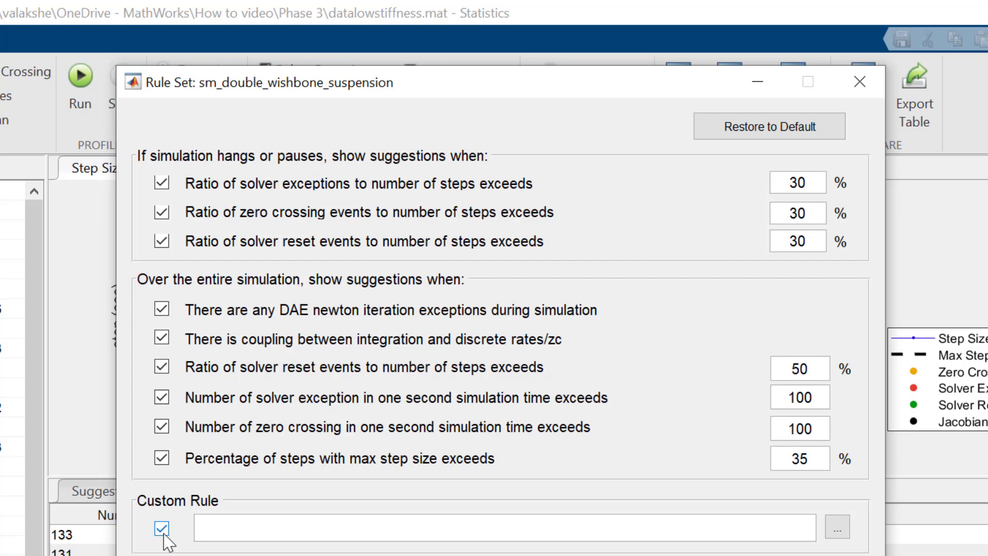
# Close the rule settings and send the step-size plot to a separate Figure 2 window.
pyautogui.click(860, 81)
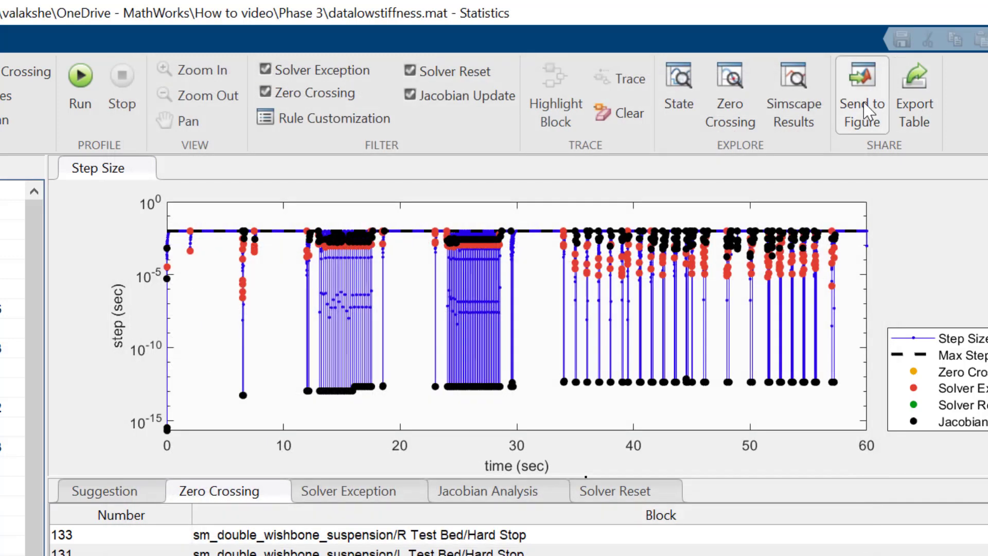
pyautogui.click(866, 110)
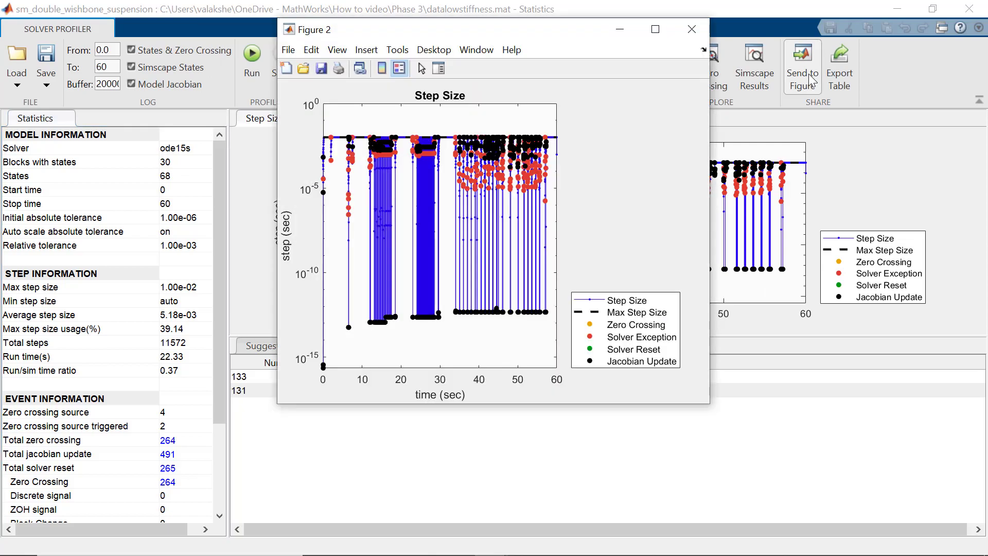